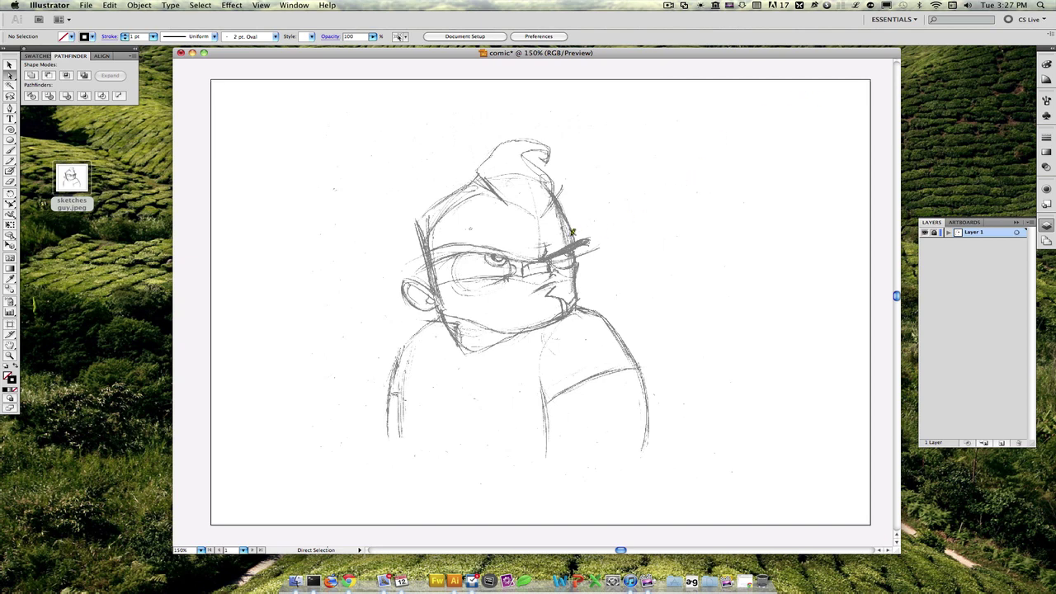
Add a new layer above the sketch and trace the head with the Pen tool from the back over the crown, face and jaw.
left_click(1000, 443)
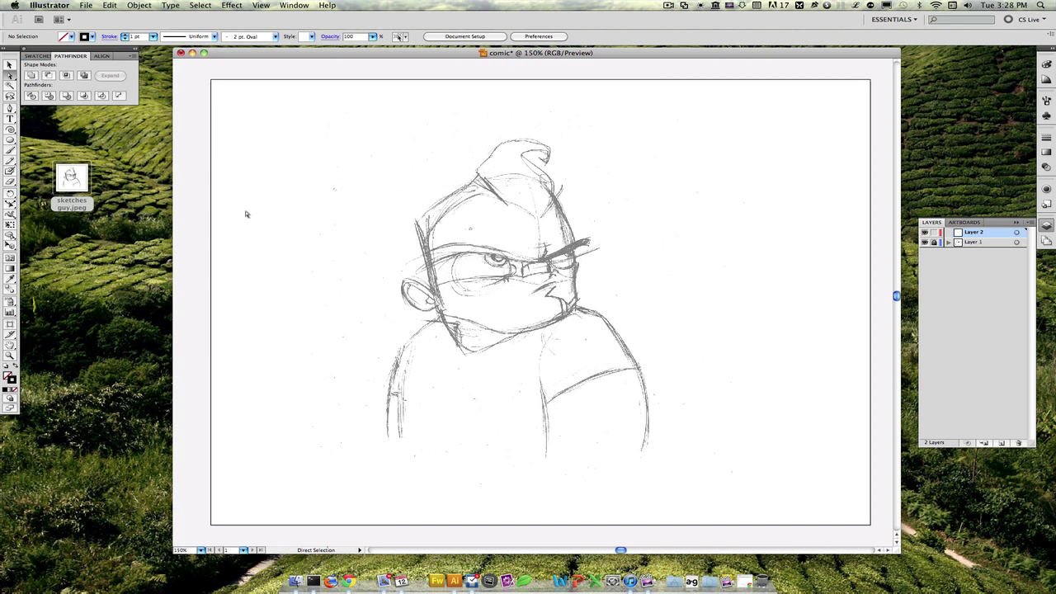
left_click(10, 108)
left_click(417, 221)
mouse_move(543, 180)
left_mouse_down()
mouse_move(607, 212)
mouse_move(579, 204)
mouse_move(613, 207)
mouse_move(554, 192)
left_mouse_up()
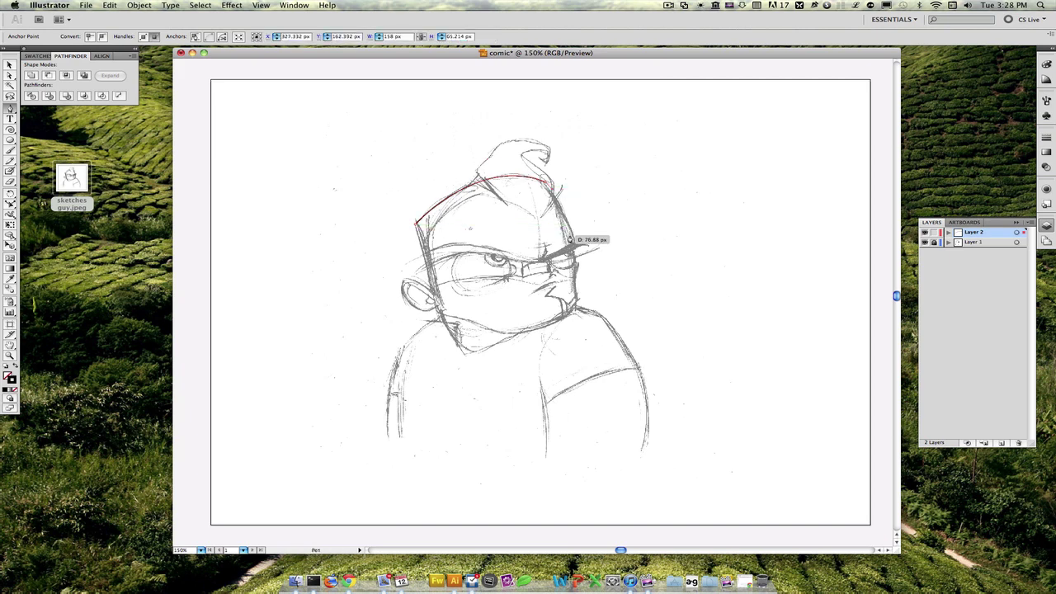
left_click_drag(572, 242, 575, 247)
left_click(578, 304)
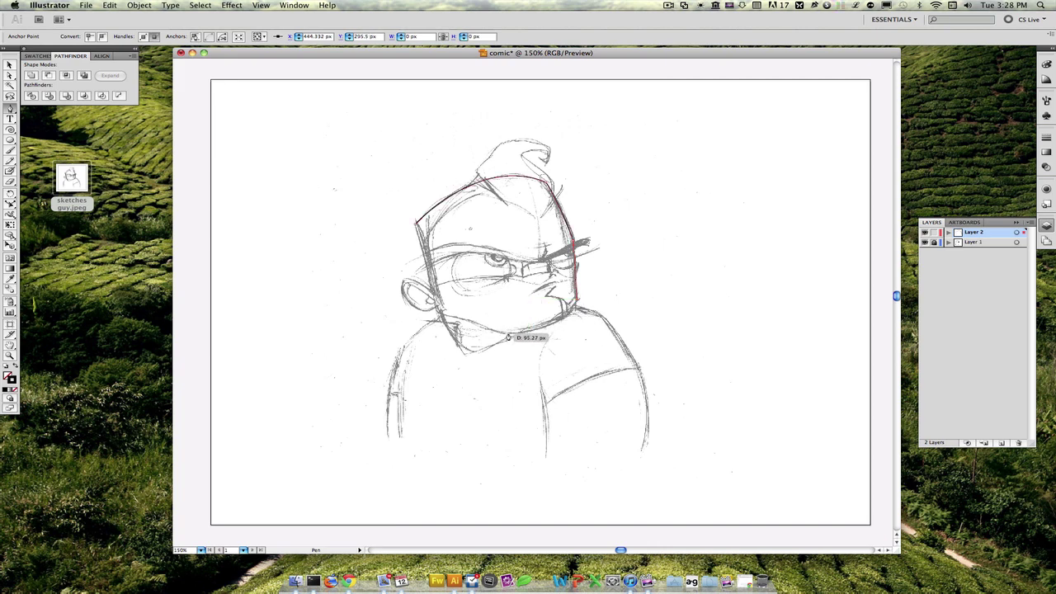
left_click_drag(506, 334, 443, 315)
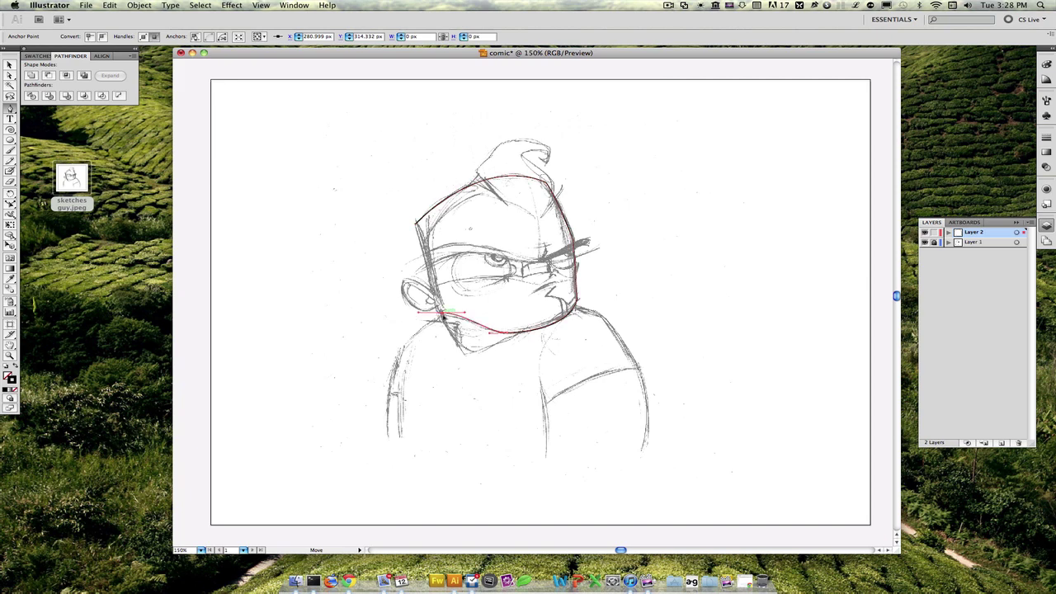
Turn off Smart Guides and close the head outline along the back of the head.
left_click(264, 6)
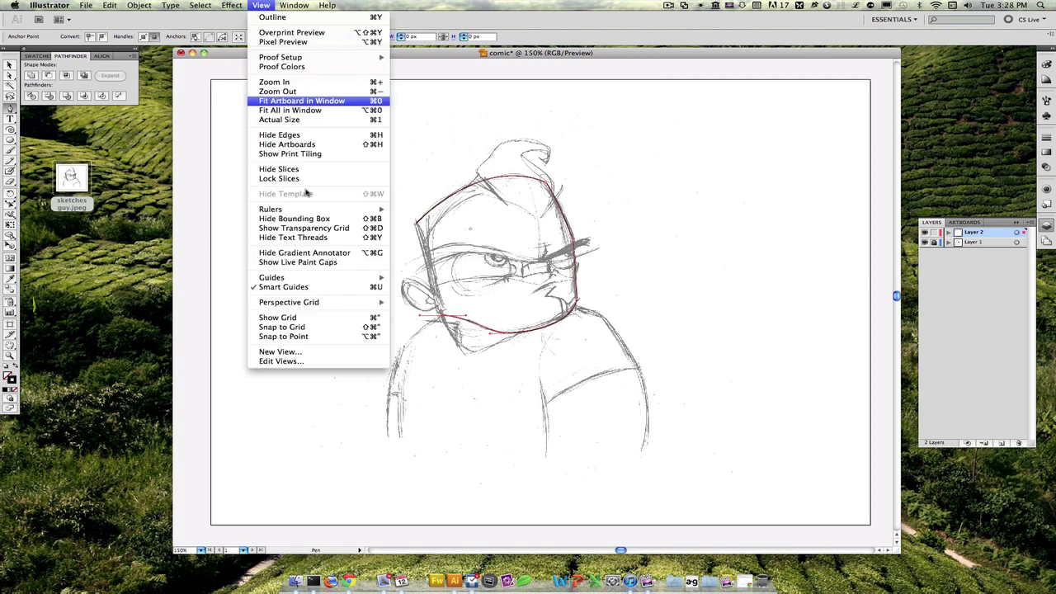
left_click(283, 286)
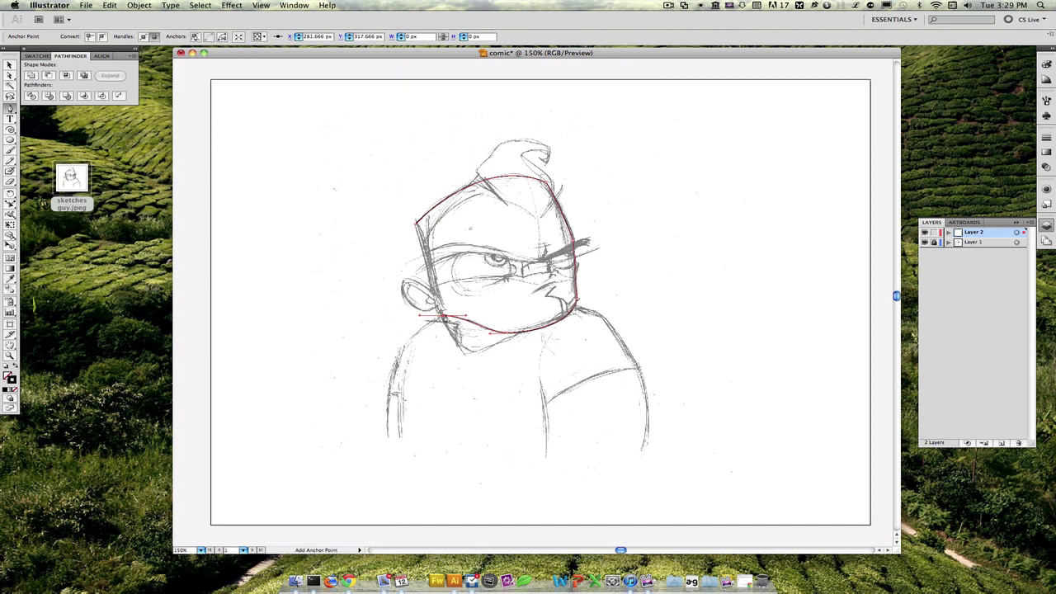
left_click_drag(442, 315, 443, 316)
left_click(441, 316)
left_click(415, 224)
left_click(417, 223)
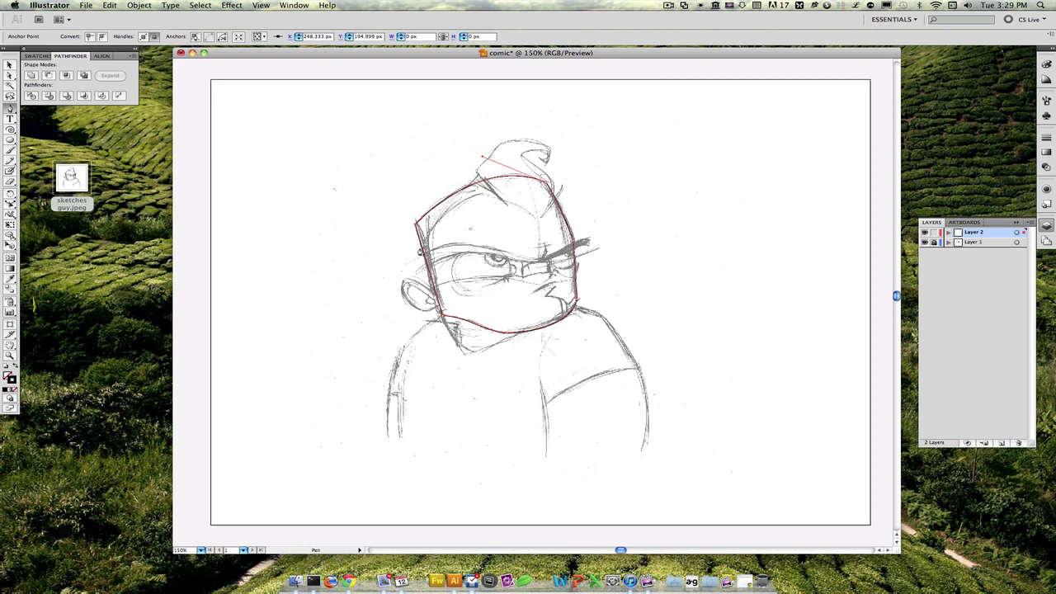
Trace the hairline from the sideburn across the forehead to its point and up into the inside of the quiff's curl.
left_click(418, 248)
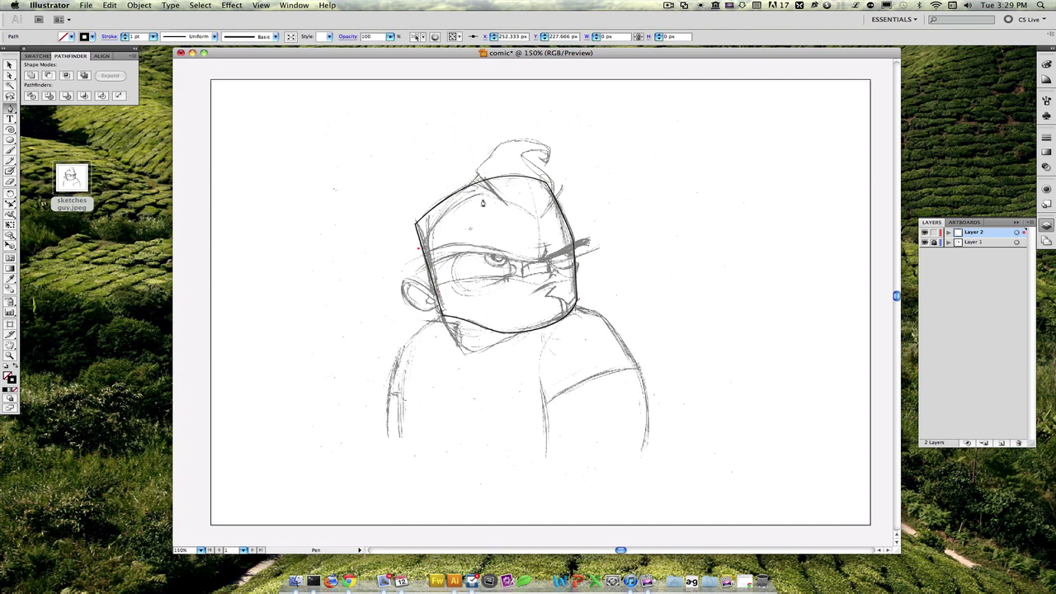
left_click_drag(503, 201, 548, 233)
left_click(551, 234)
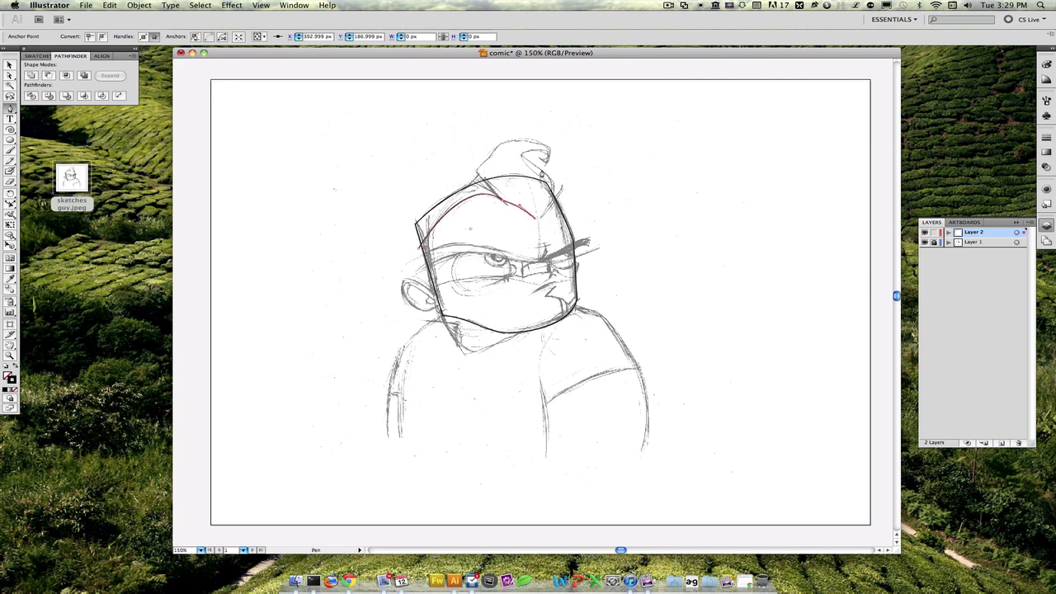
mouse_move(533, 165)
left_mouse_down()
mouse_move(492, 144)
mouse_move(565, 159)
mouse_move(537, 157)
left_mouse_up()
left_click(561, 157, "super")
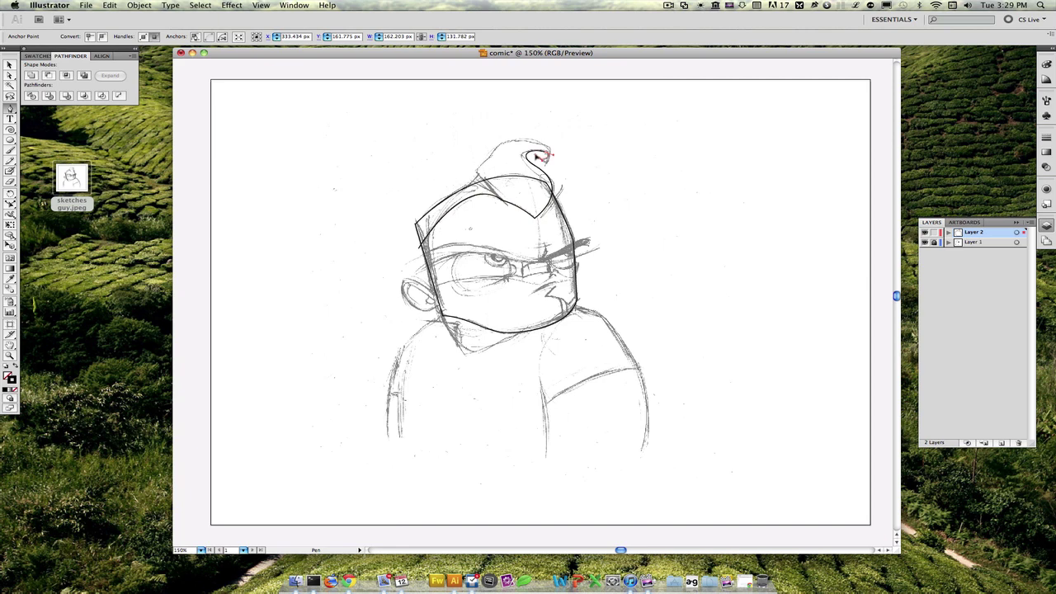
left_click(538, 158)
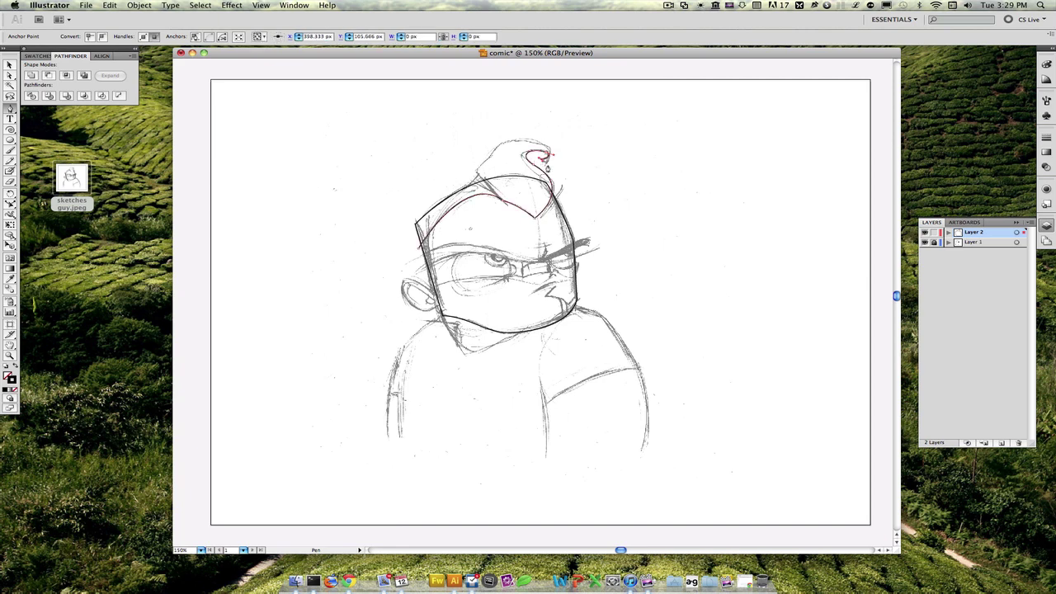
Trace the curl's tip and the quiff's top curve down to where it meets the crown.
left_click(545, 149)
left_click_drag(538, 134, 540, 126)
left_click_drag(550, 150, 560, 170)
key("p")
left_click_drag(477, 176, 458, 220)
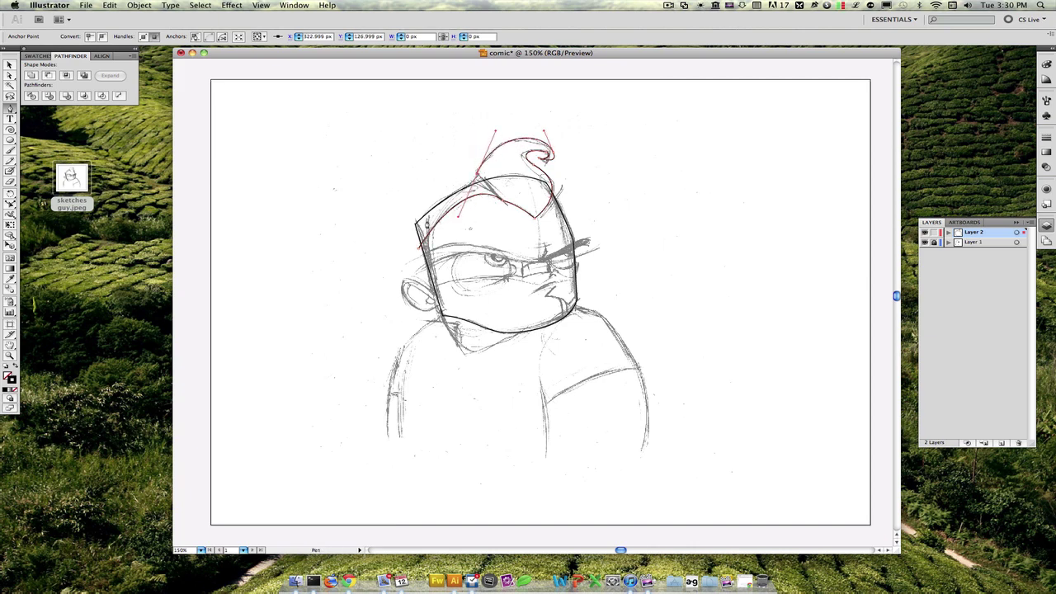
Continue the hair outline down the back of the head and close it at the sideburn.
key("super")
key("p")
left_click(416, 221)
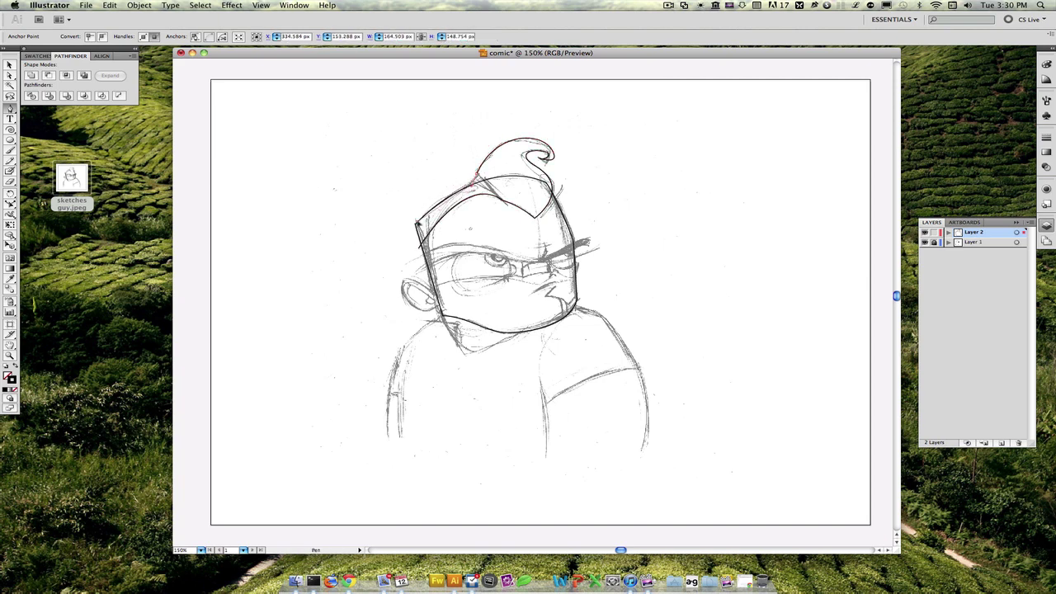
left_click_drag(416, 221, 411, 229)
left_click(413, 229)
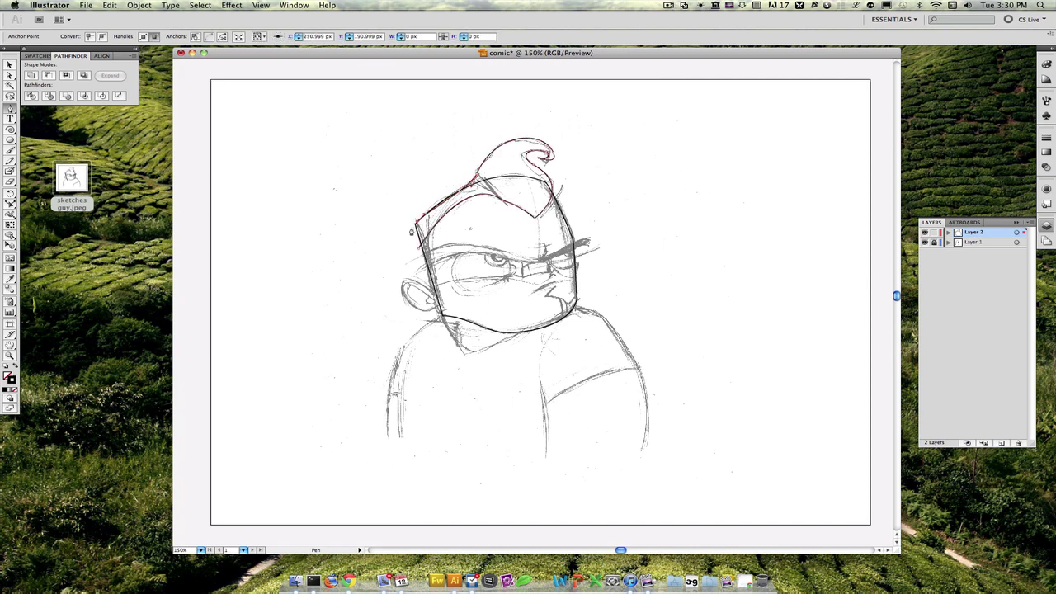
left_click(411, 228)
left_click(419, 248)
Draw the brow line as an open path from behind the near eye, dipping at the nose and rising past the far eye.
left_click_drag(416, 272, 448, 257)
left_click_drag(531, 263, 582, 278)
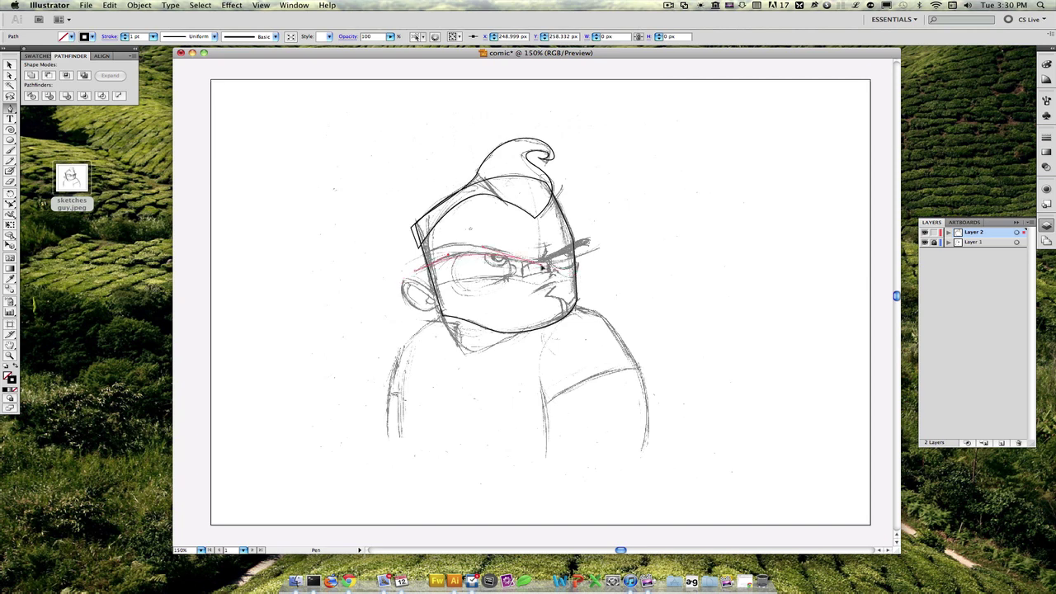
left_click_drag(541, 265, 598, 250)
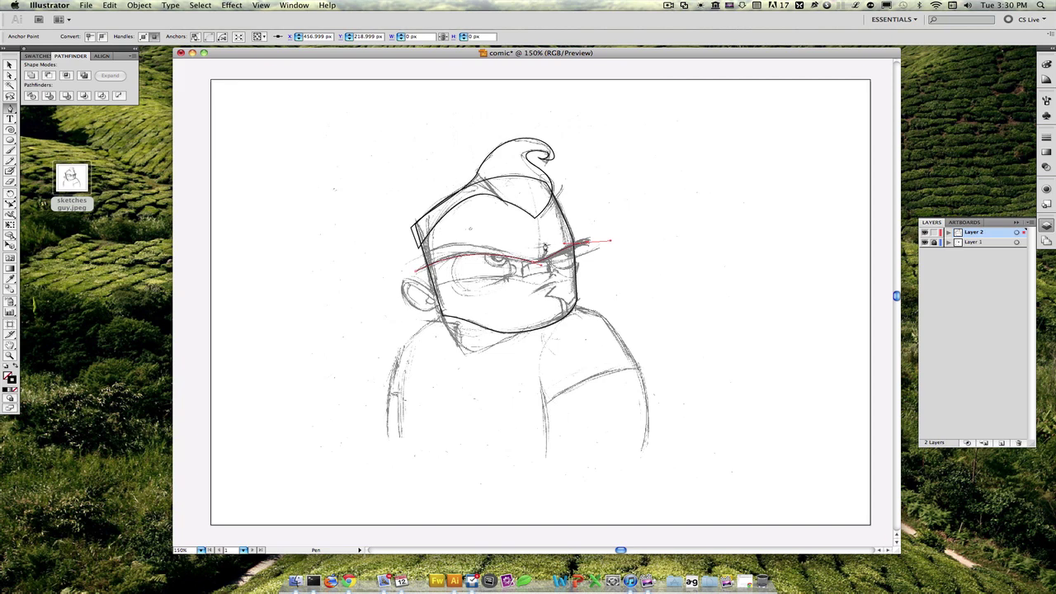
left_click(642, 169, "super")
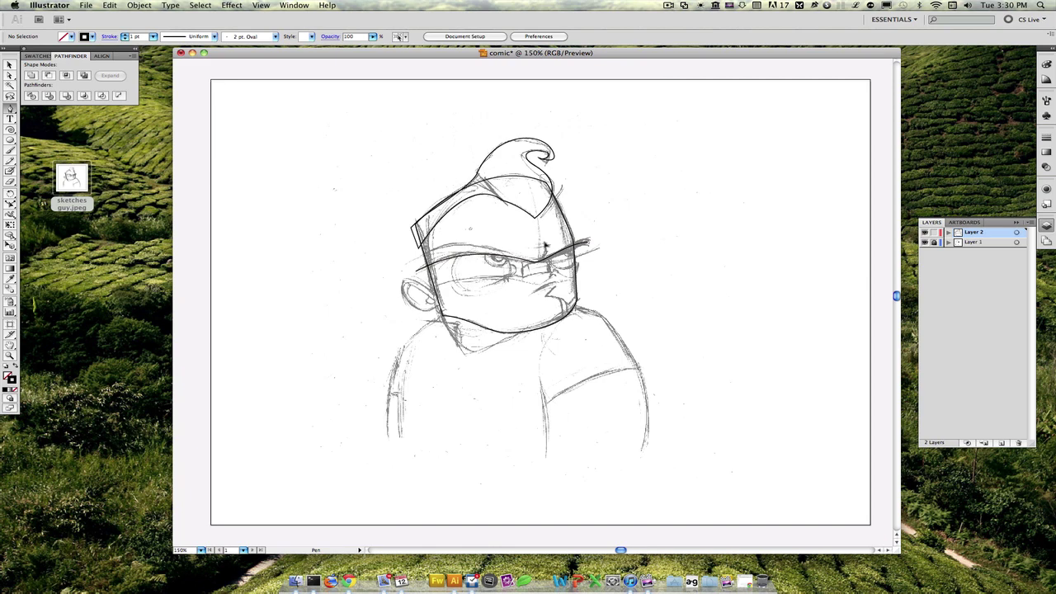
Draw the frown crease above the nose as a short curved stroke with a small crossing stroke.
left_click(544, 245)
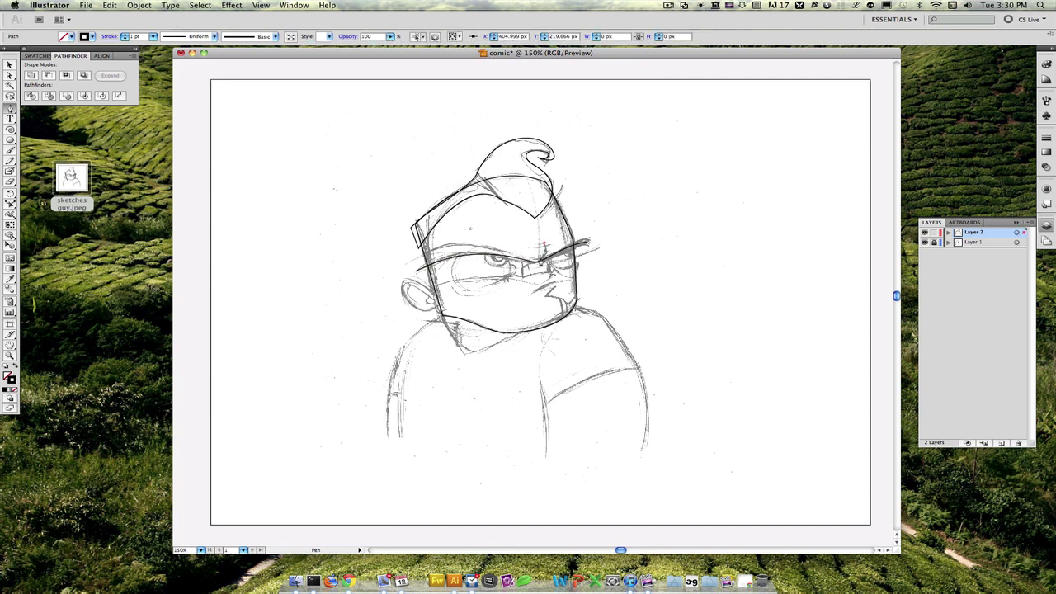
left_click(535, 263)
left_click(591, 220, "super")
left_click(535, 246)
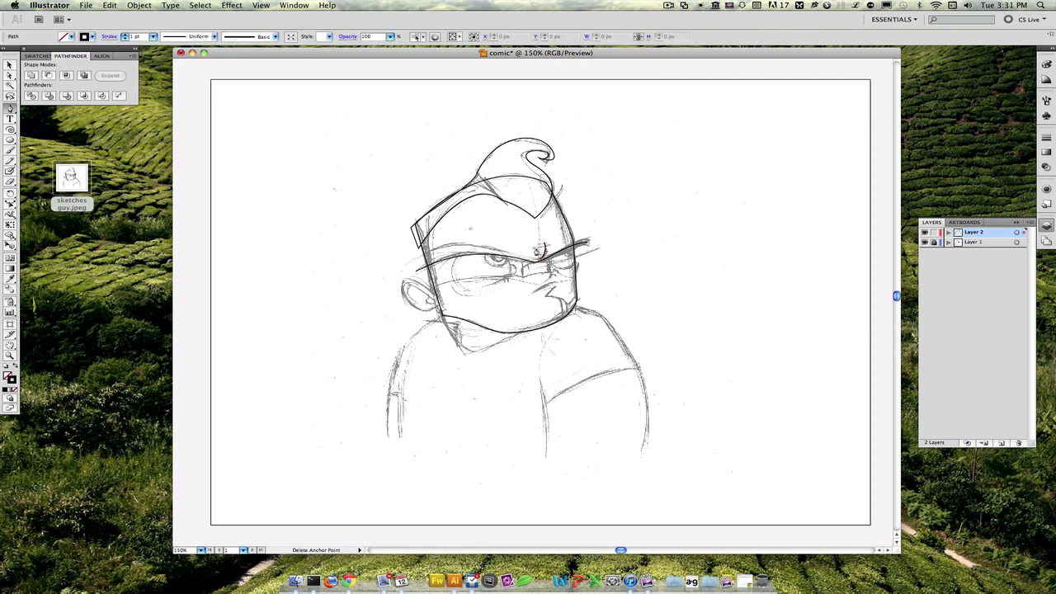
left_click(548, 246)
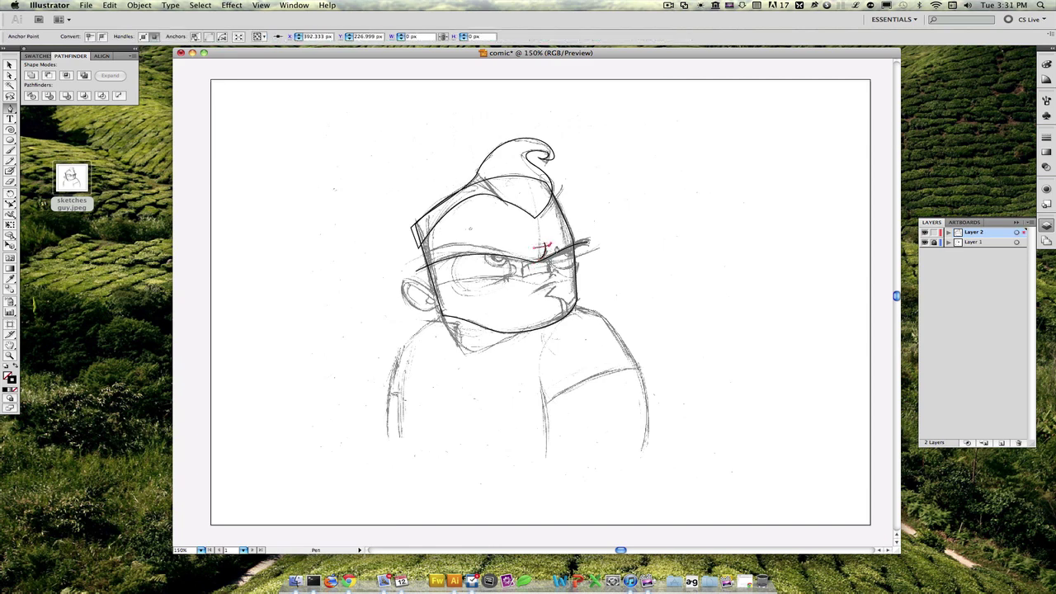
left_click(636, 228, "super")
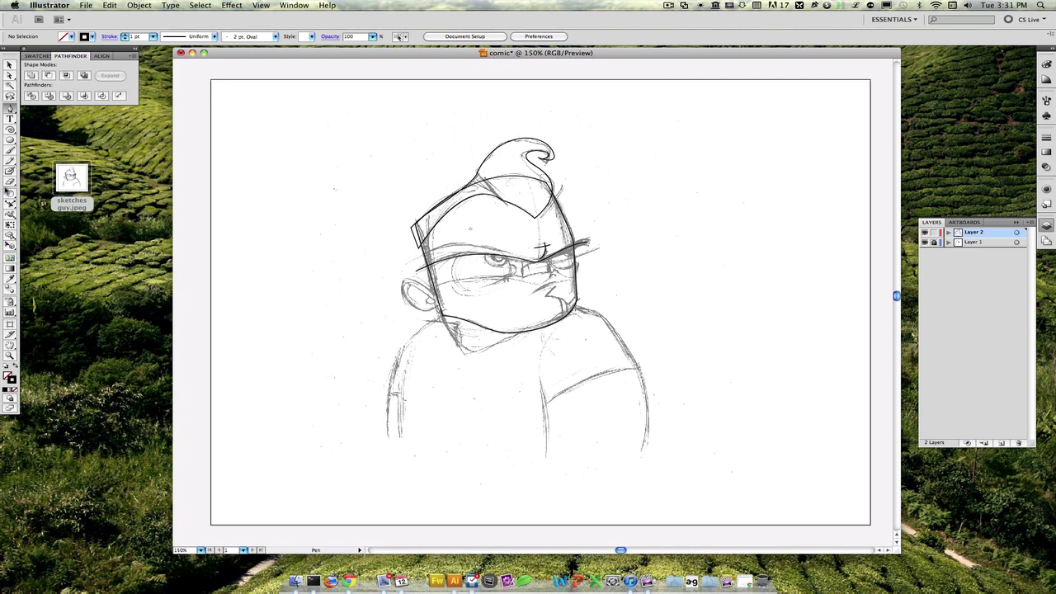
Draw the eyes with the Ellipse tool: a larger circle for the near eye and one about 40 px wide for the far eye.
left_click(10, 140)
left_click_drag(480, 268, 508, 294)
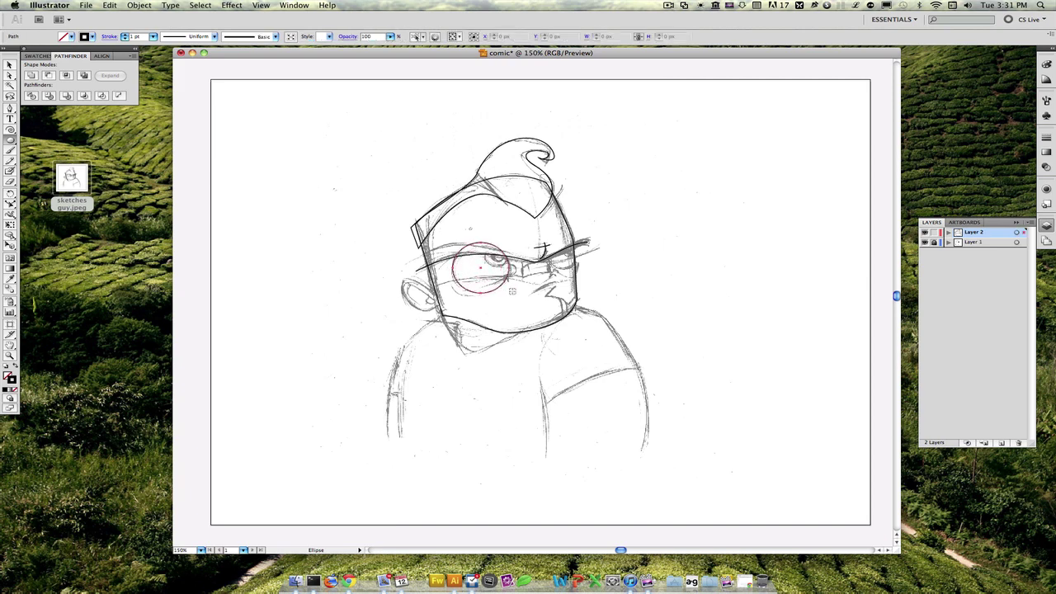
left_click_drag(565, 255, 581, 269)
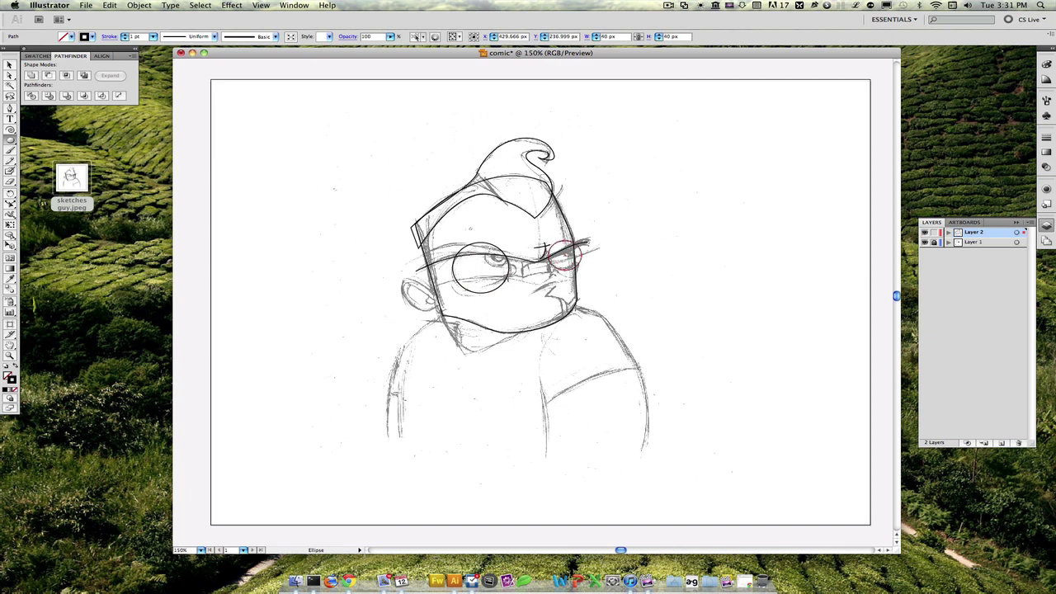
Trace the mouth line, then the lower lip and chin line as separate open Pen paths.
left_click(10, 108)
left_click(534, 291)
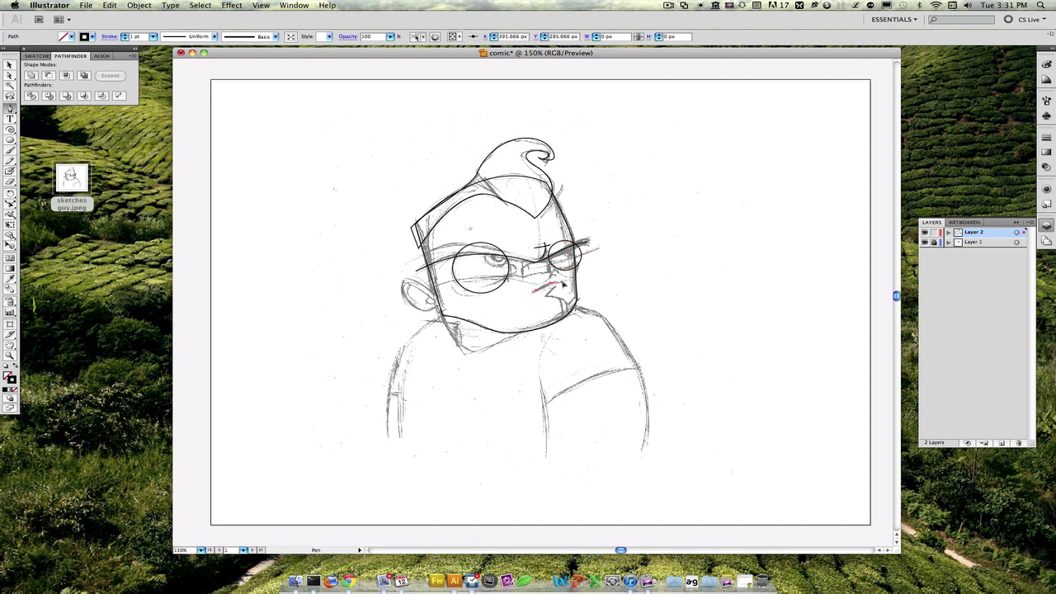
left_click(566, 284)
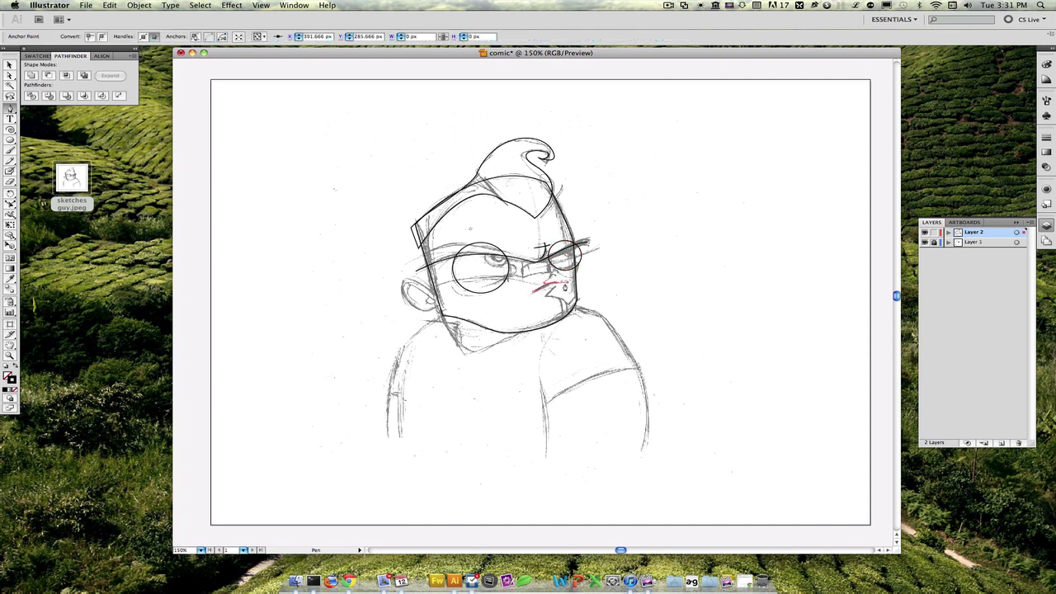
left_click(613, 284, "super")
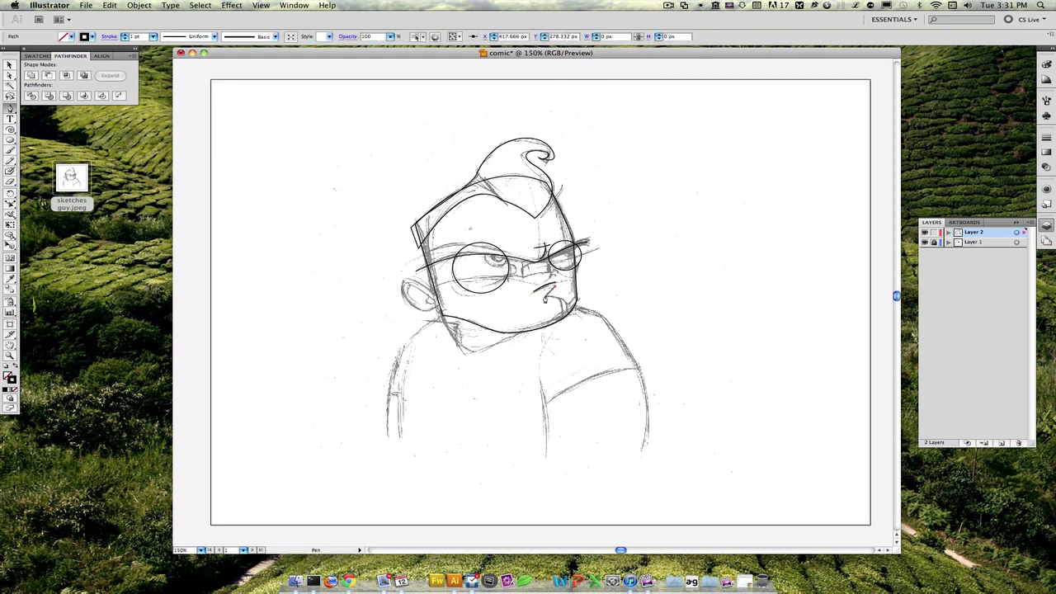
left_click_drag(545, 295, 565, 319)
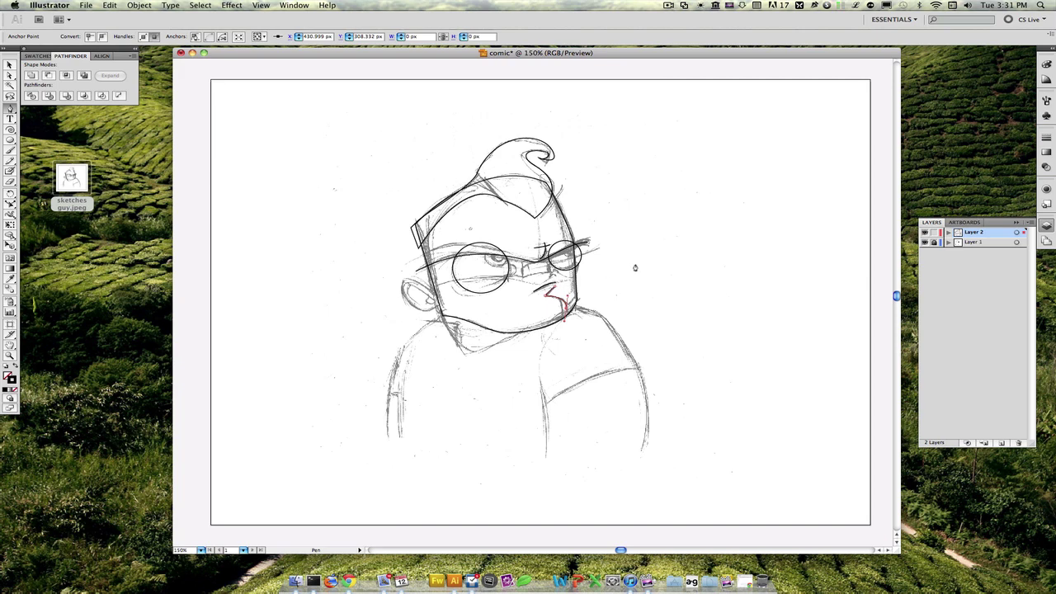
left_click(677, 250, "super")
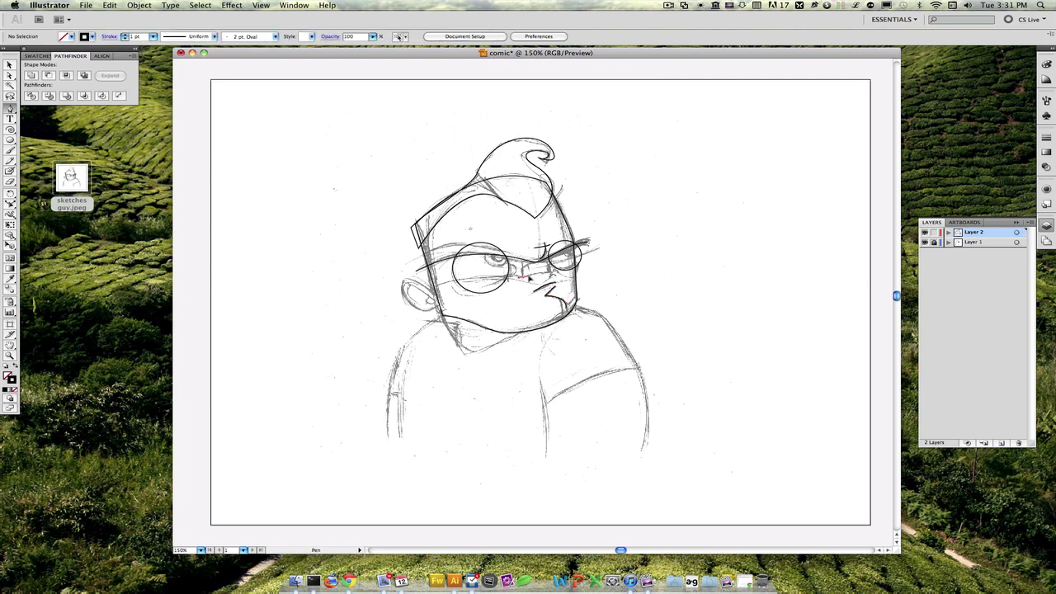
Trace the underside of the nose and its short bridge line as separate open paths.
left_click(530, 280)
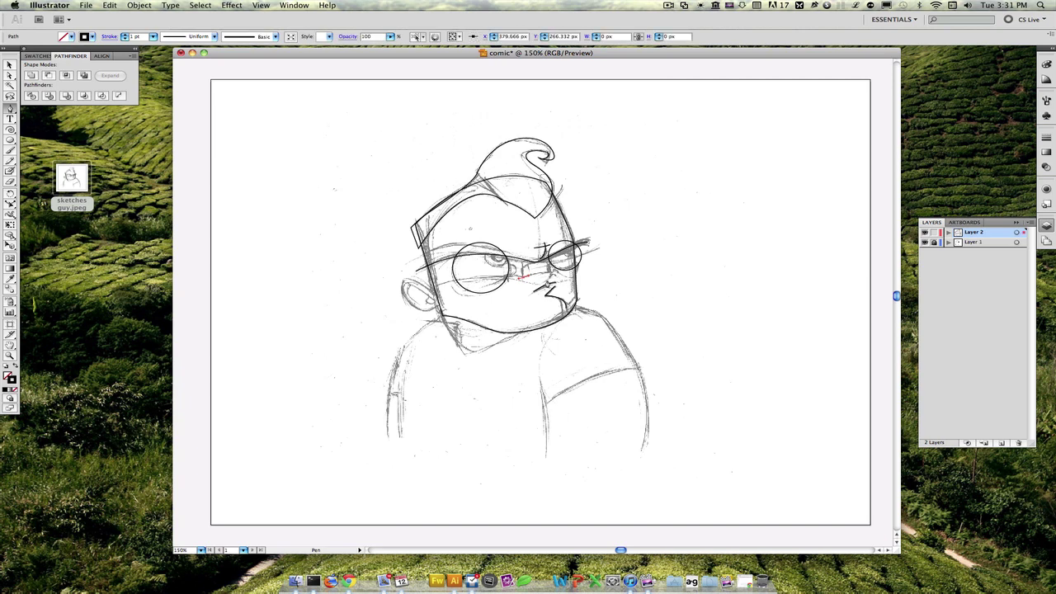
left_click_drag(540, 285, 523, 296)
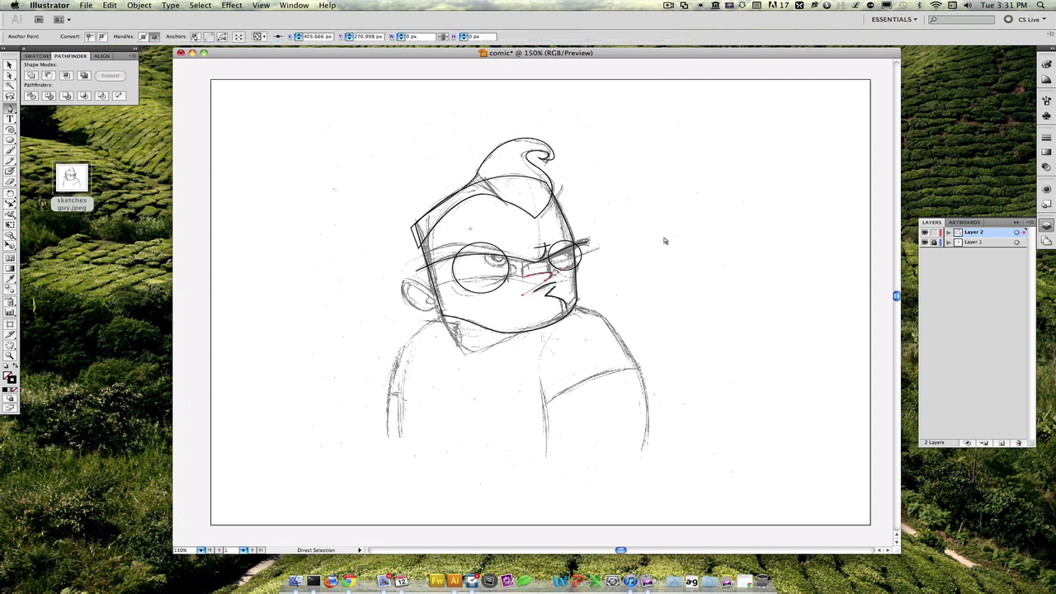
left_click(618, 258, "super")
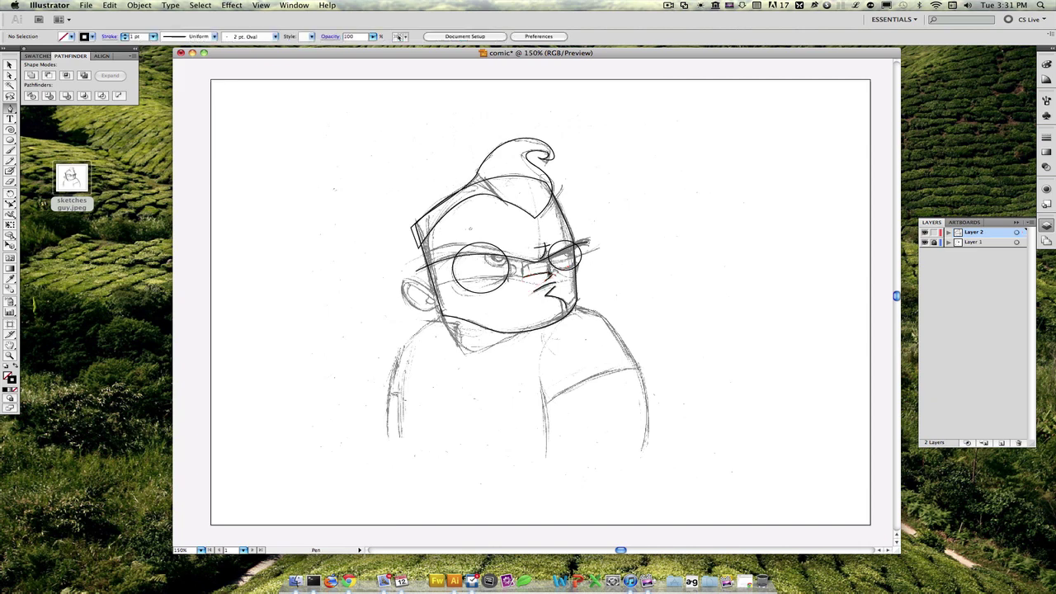
left_click(546, 270)
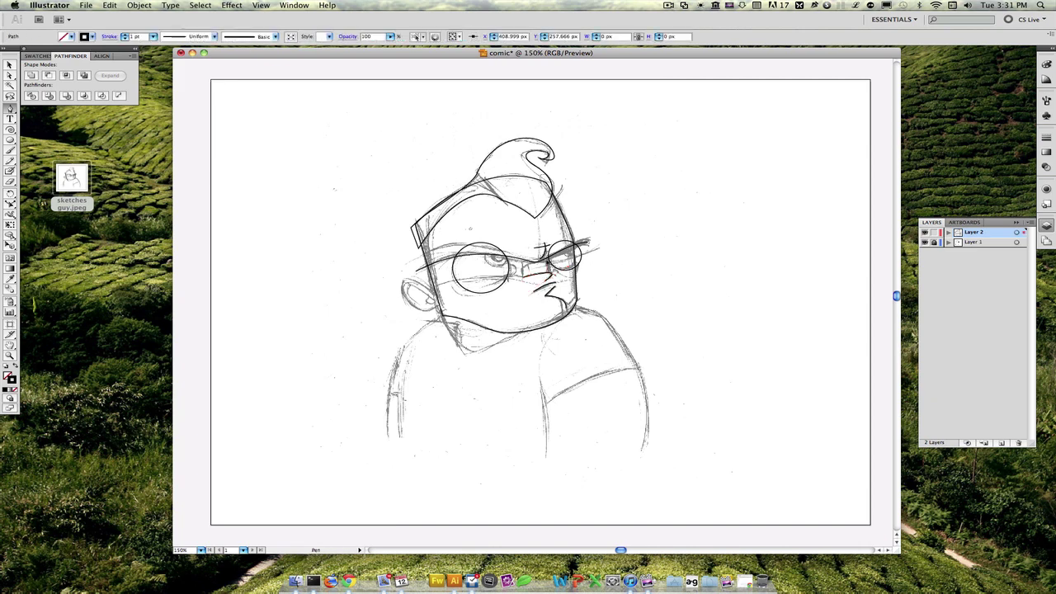
left_click(547, 258)
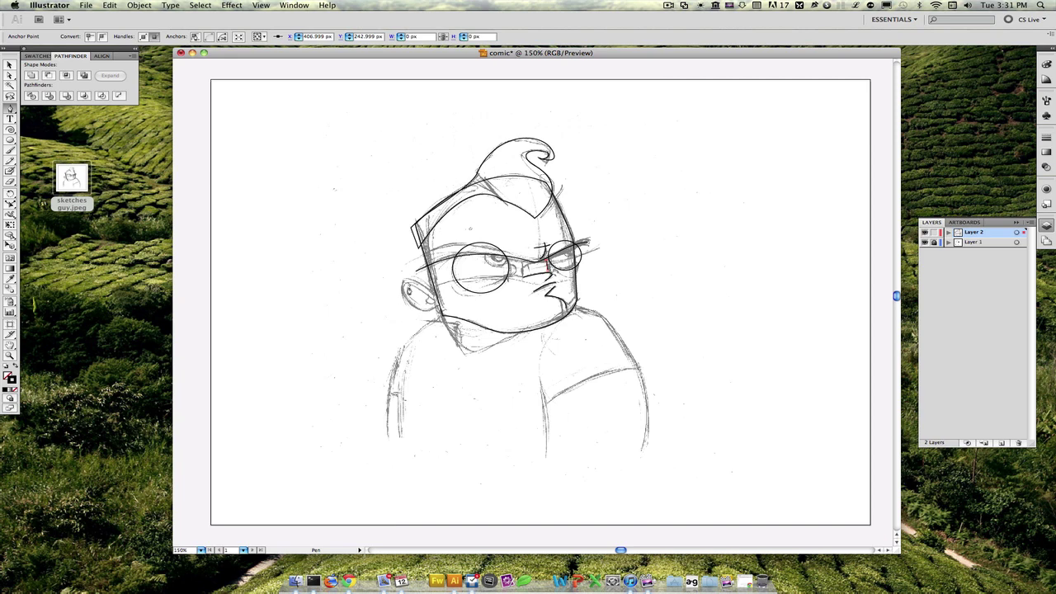
left_click(339, 244, "super")
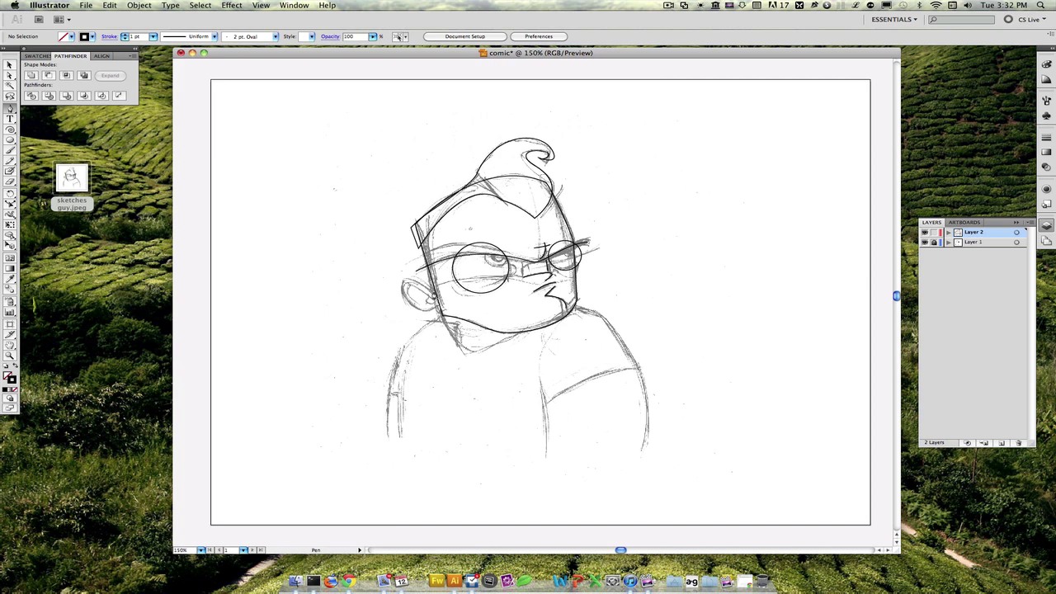
Trace the ear as a closed curved path against the back of the head.
left_click(434, 294)
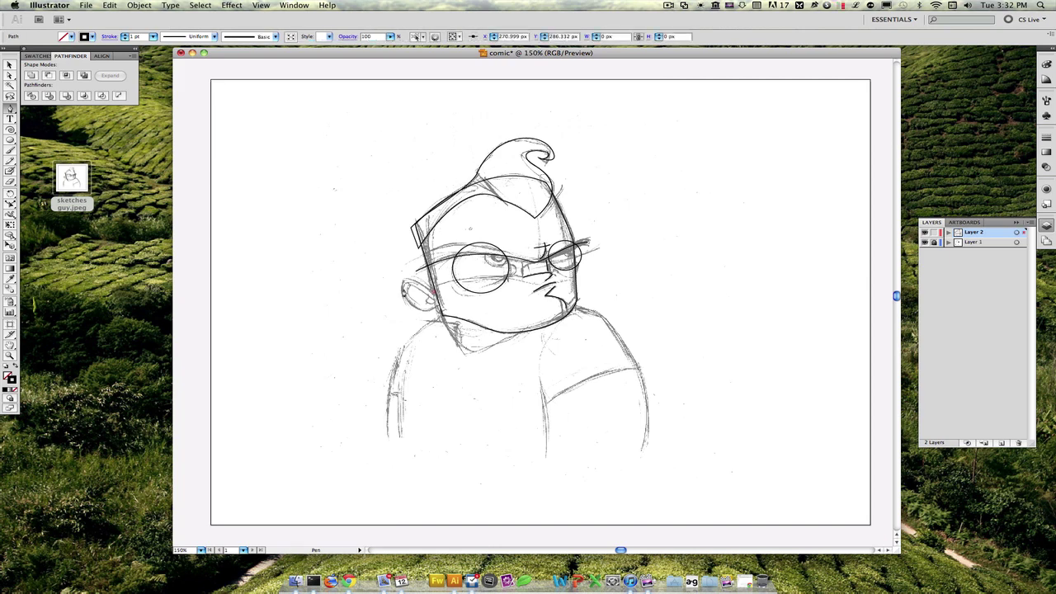
left_click_drag(401, 291, 443, 310)
left_click(438, 308)
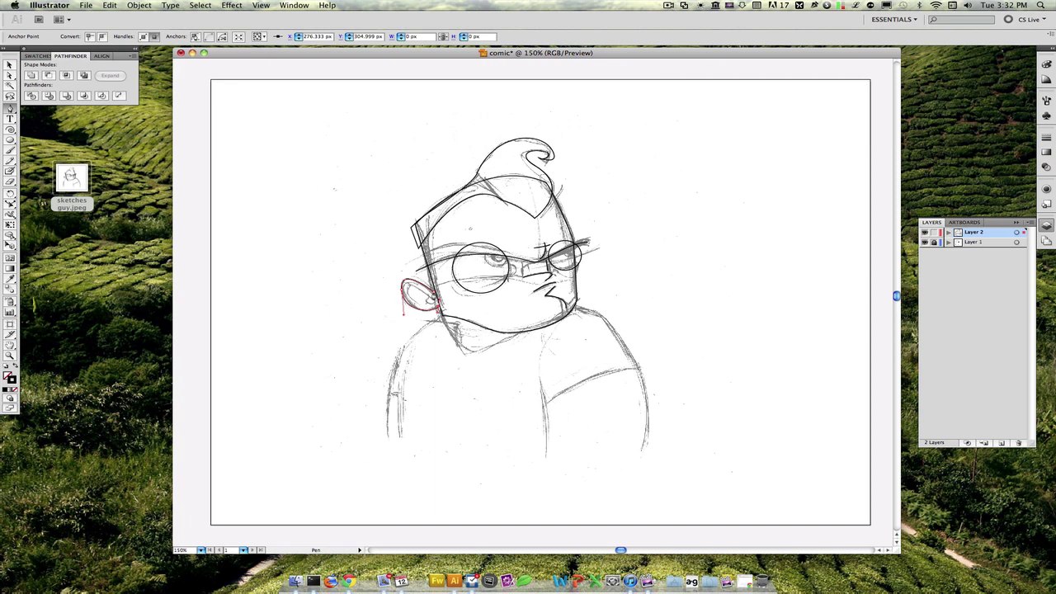
left_click_drag(432, 291, 431, 314)
Hide the sketch layer and reshape the hairline's curve over the forehead by adjusting its direction handle.
left_click(925, 242)
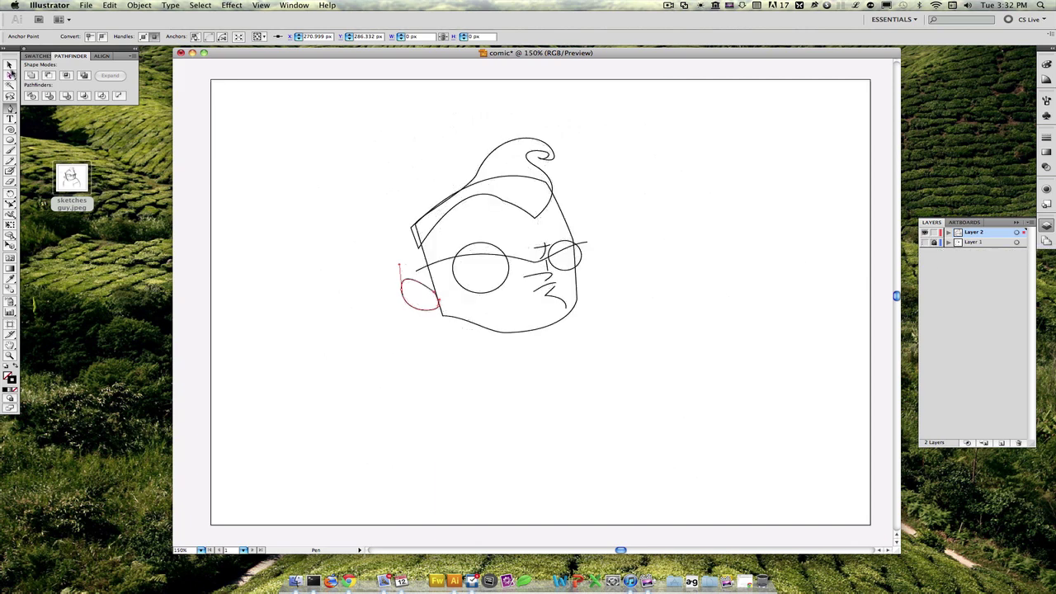
left_click(10, 75)
left_click(508, 207)
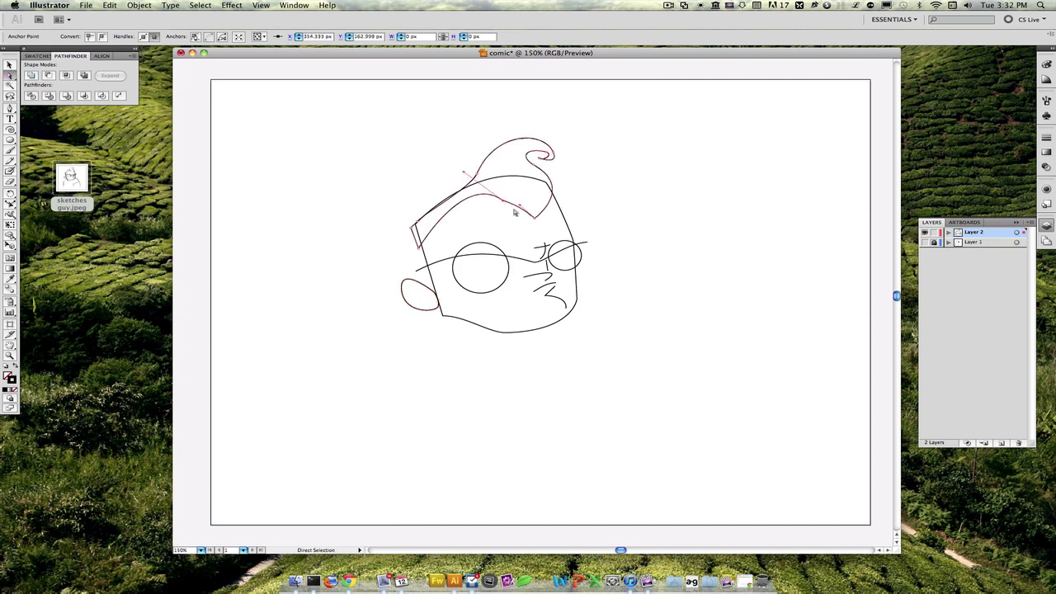
mouse_move(462, 174)
left_mouse_down()
mouse_move(477, 187)
mouse_move(450, 179)
left_mouse_up()
left_click_drag(449, 179, 451, 178)
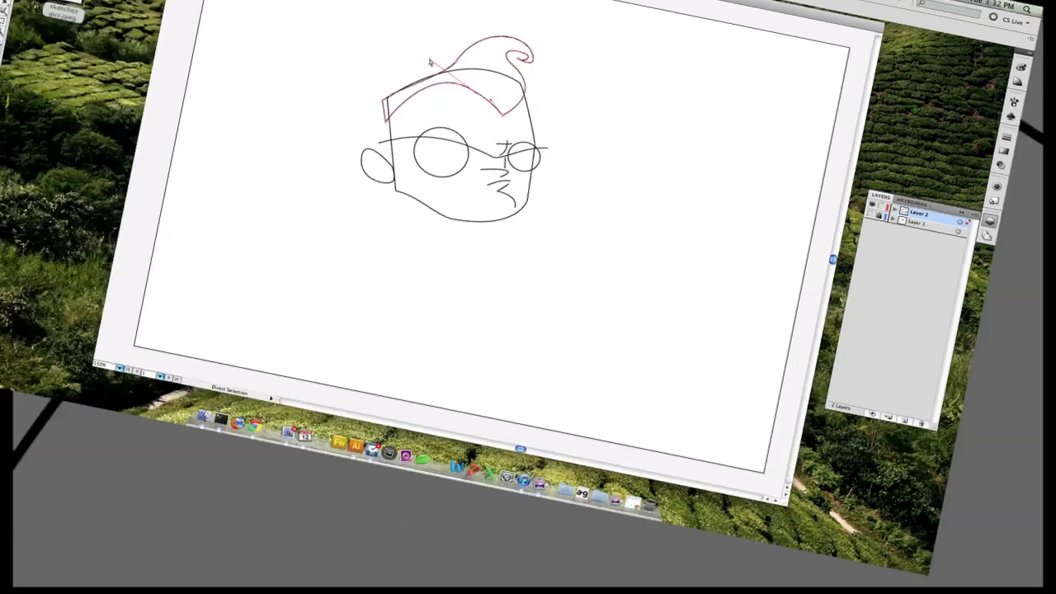